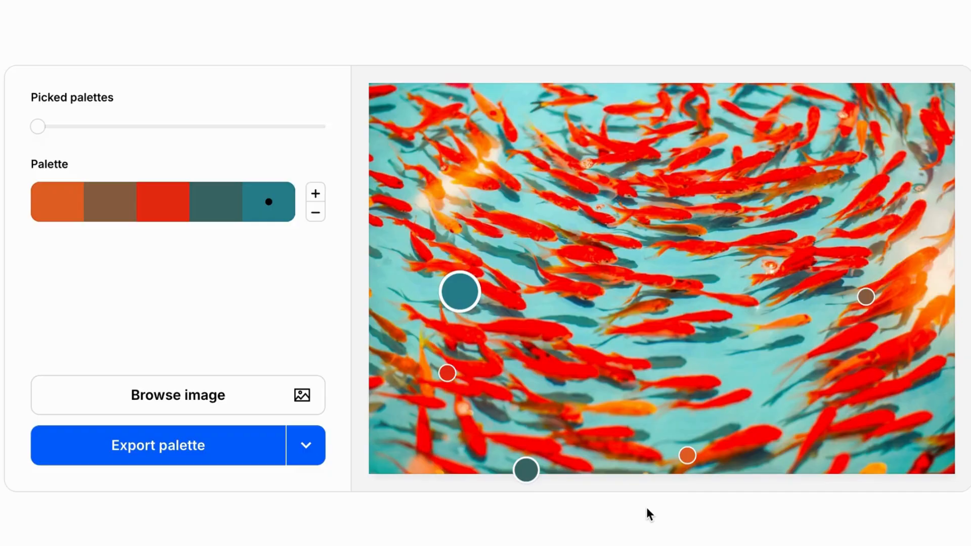
Move the teal sampling point on the koi fish photo to pick up a different color for the palette
drag(468, 302, 545, 306)
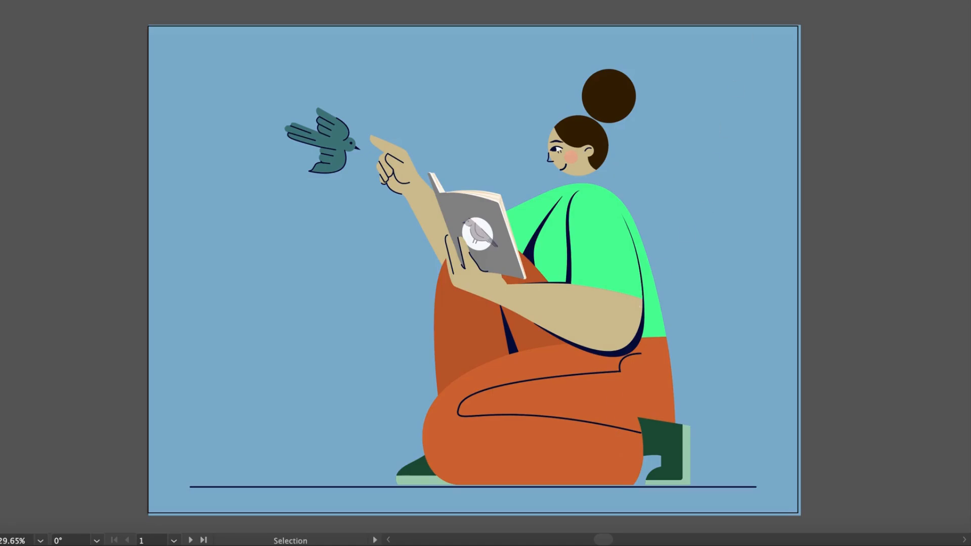
scroll(833, 302, right, 1)
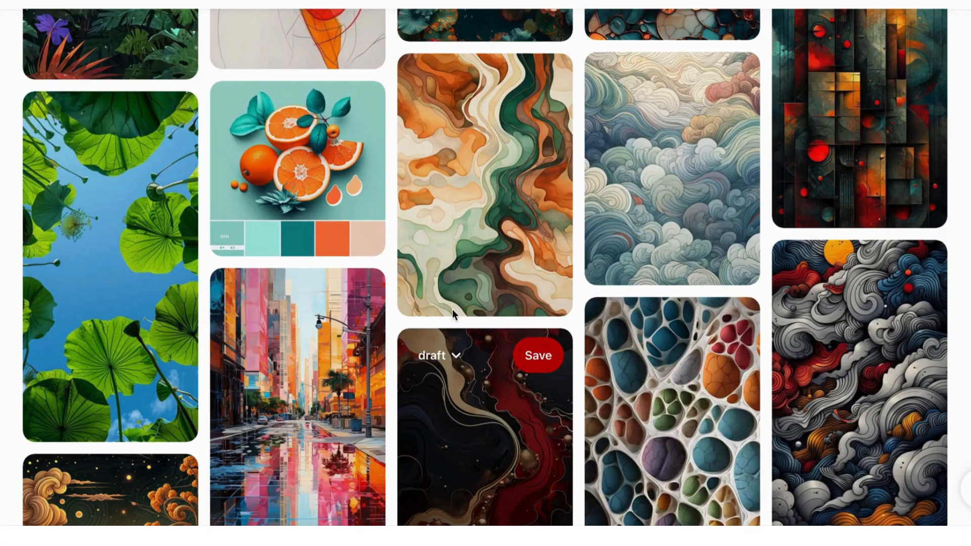
Browse the Pinterest feeds for color palette and illustration inspiration
scroll(452, 310, down, 15)
scroll(510, 325, down, 15)
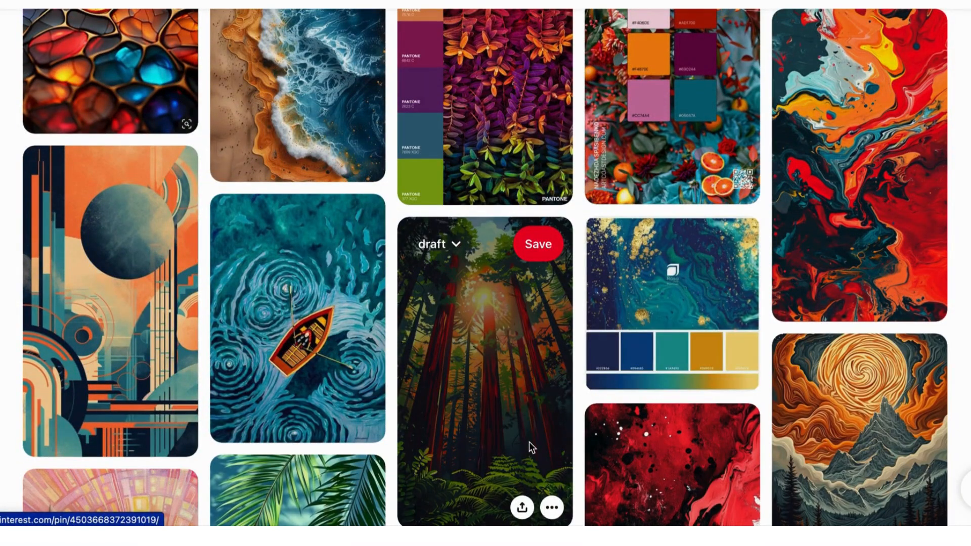
scroll(529, 442, down, 15)
scroll(528, 445, down, 15)
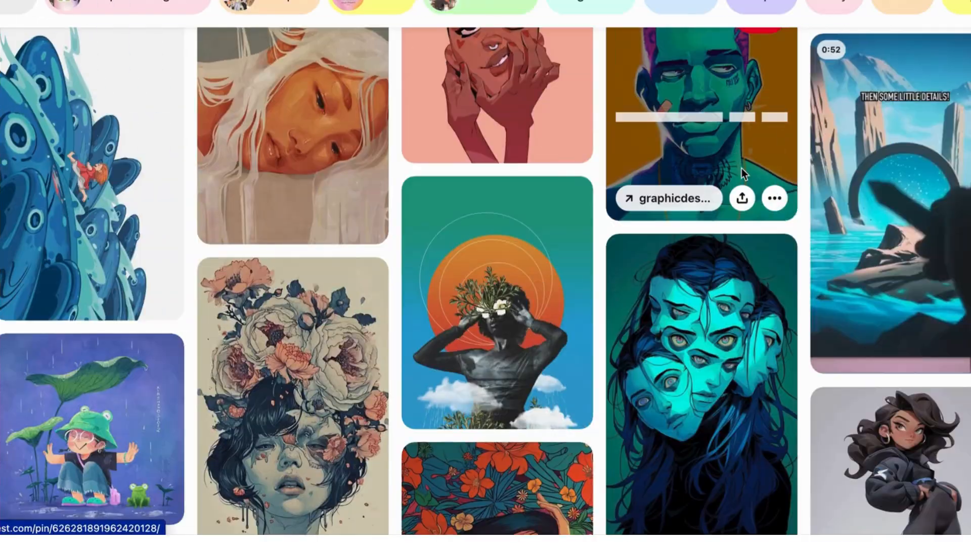
scroll(820, 278, down, 5)
scroll(820, 278, down, 5)
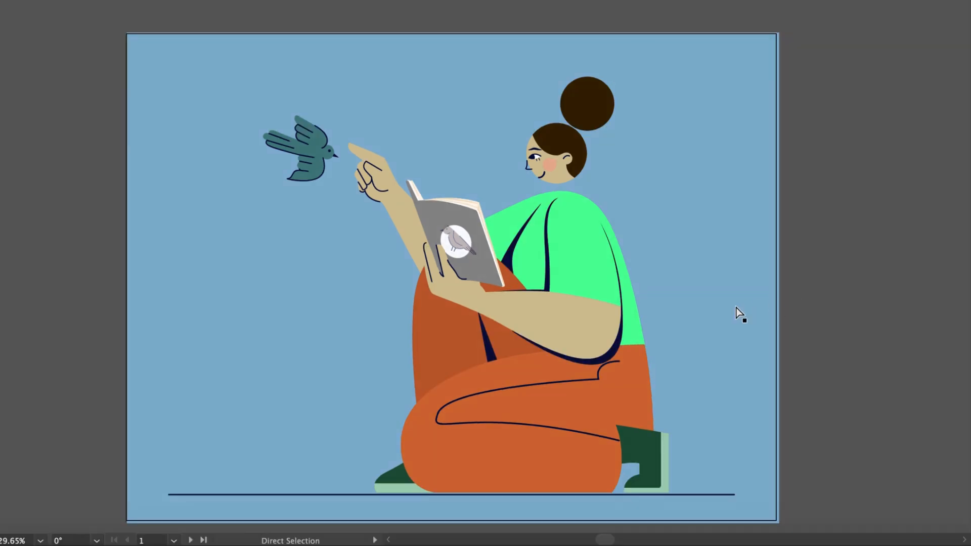
Paste the blue, coral and cyan color swatches, place them beside the illustration's artboard and scale them down
key(ctrl+v)
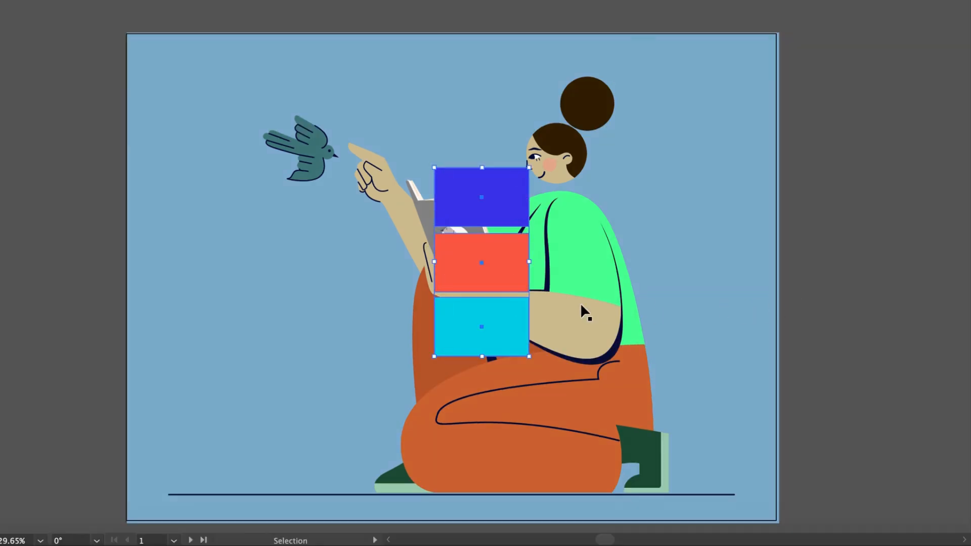
drag(483, 263, 835, 229)
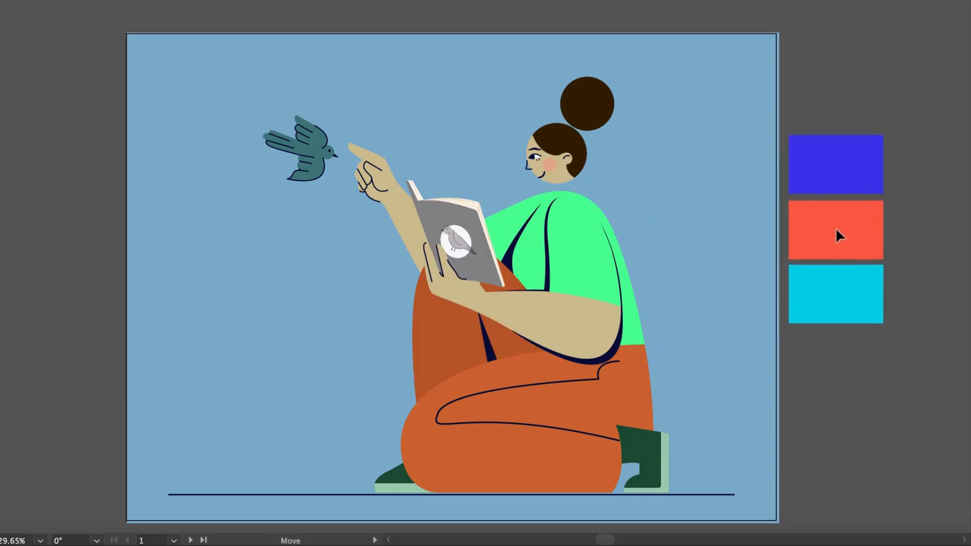
scroll(836, 227, right, 4)
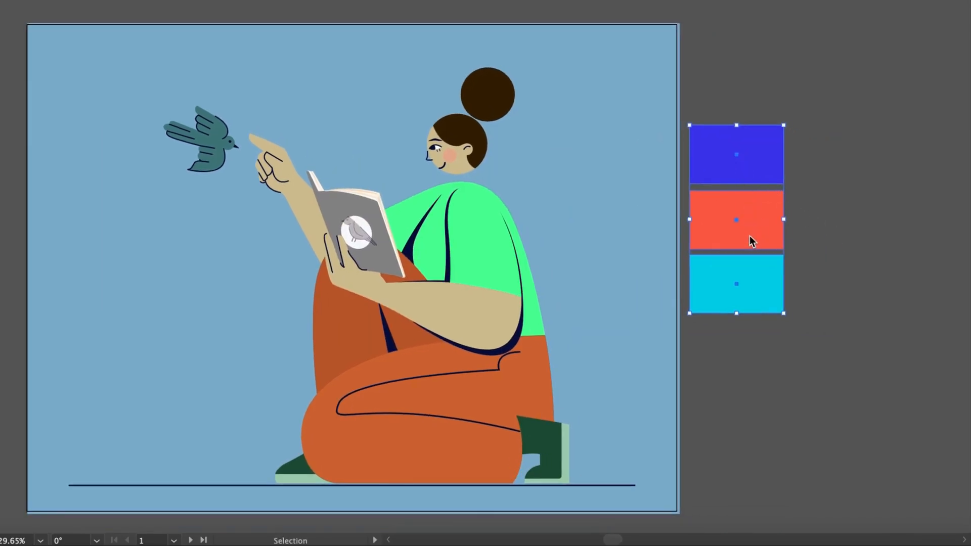
click(825, 166)
click(766, 243)
drag(736, 314, 733, 282)
click(813, 244)
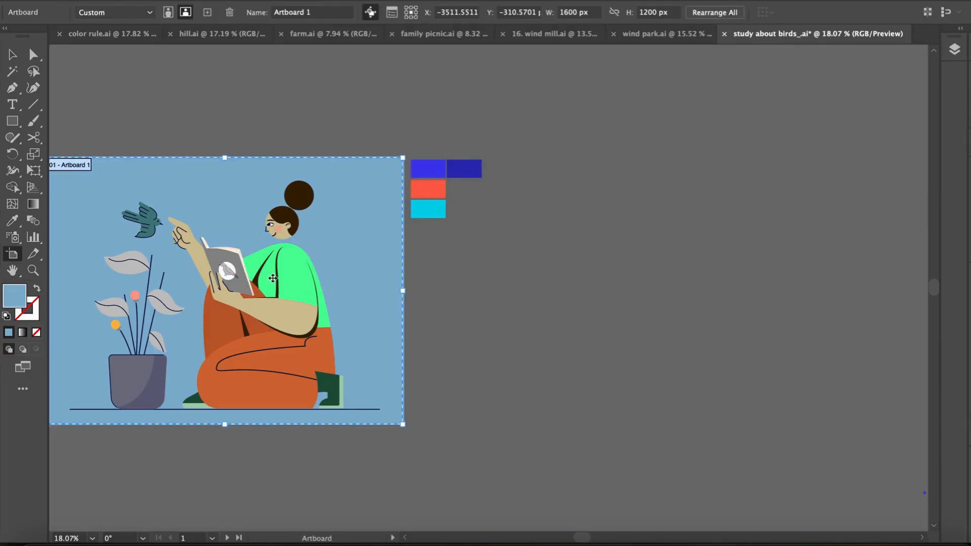
Duplicate the bird-study artboard beyond the swatches and fill the copy's background with the blue swatch color
drag(272, 278, 713, 278)
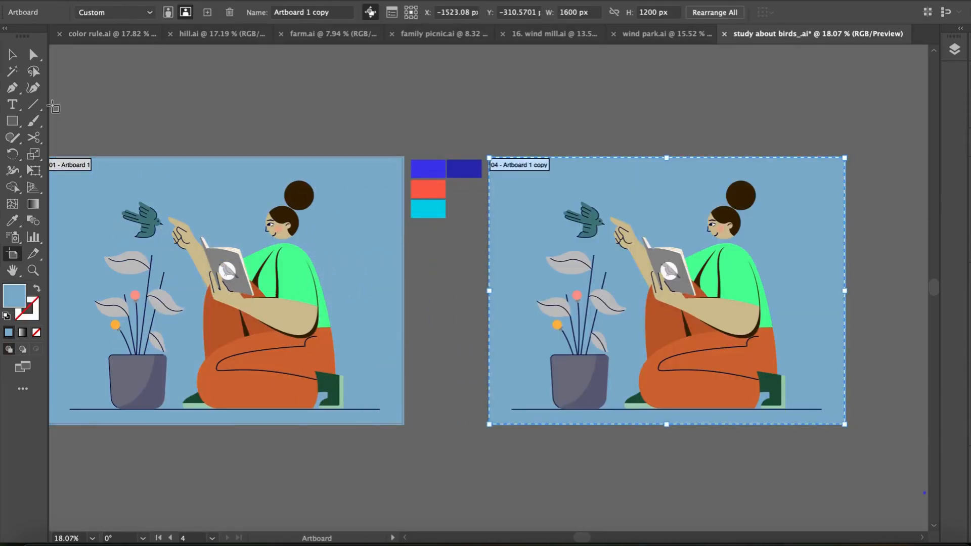
key(v)
click(662, 222)
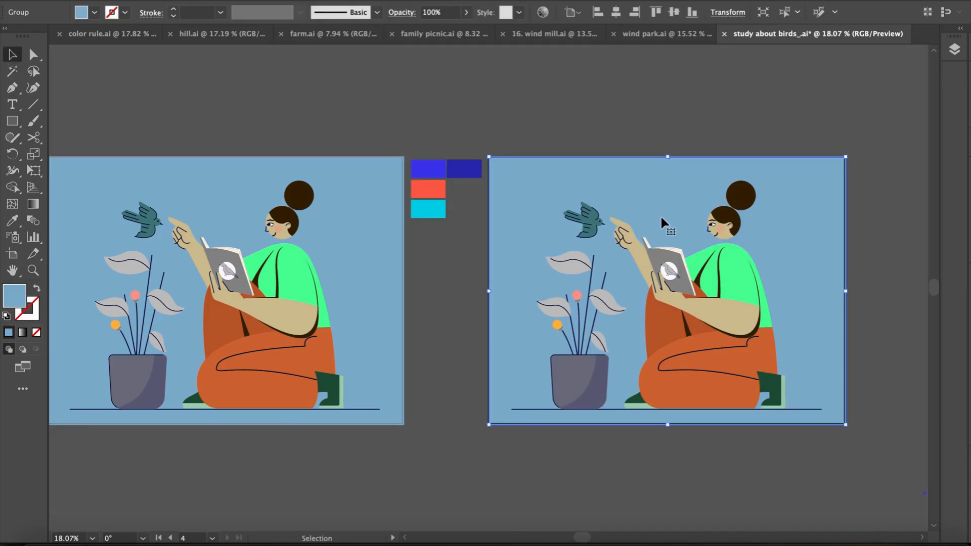
key(i)
click(430, 171)
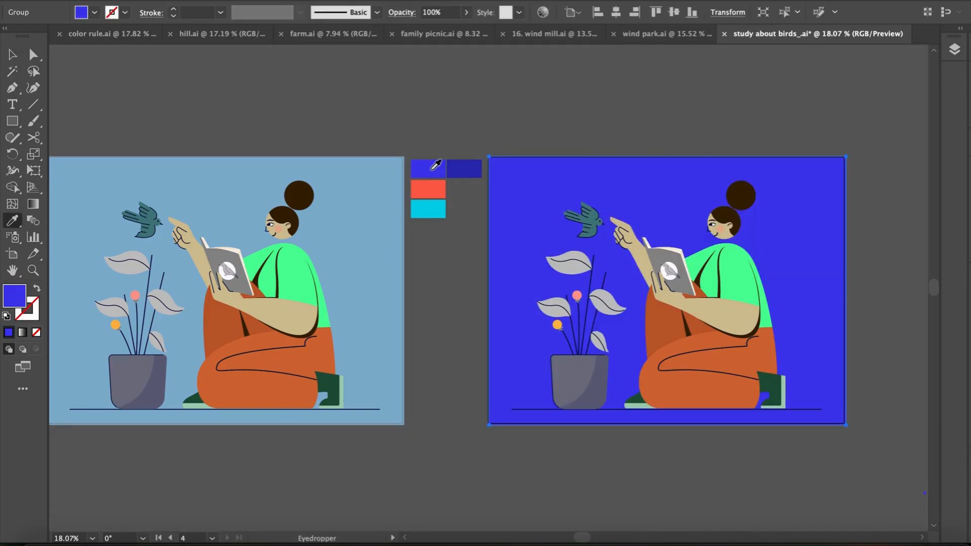
Make the copied artboard's blue background fill slightly lighter
key(v)
click(484, 286)
click(538, 228)
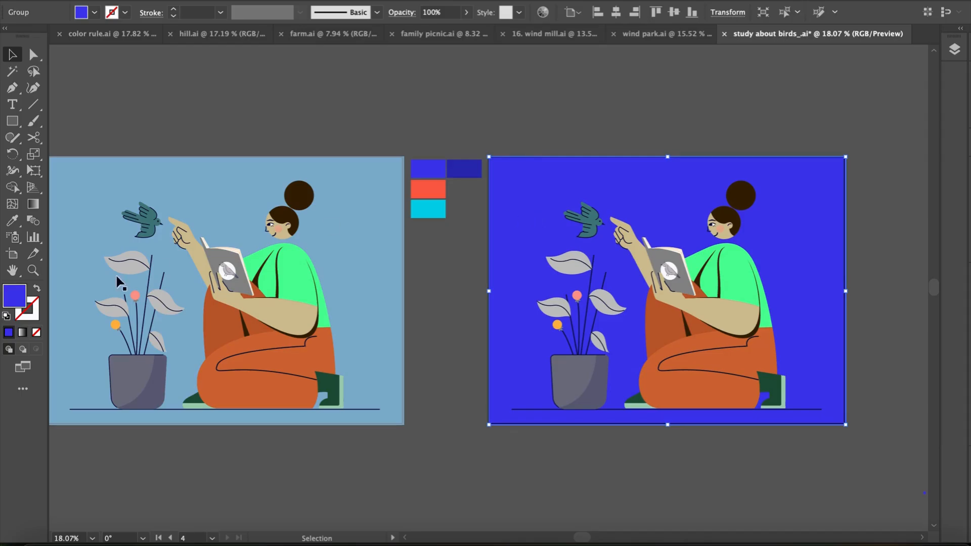
double_click(15, 295)
drag(698, 277, 697, 274)
click(902, 271)
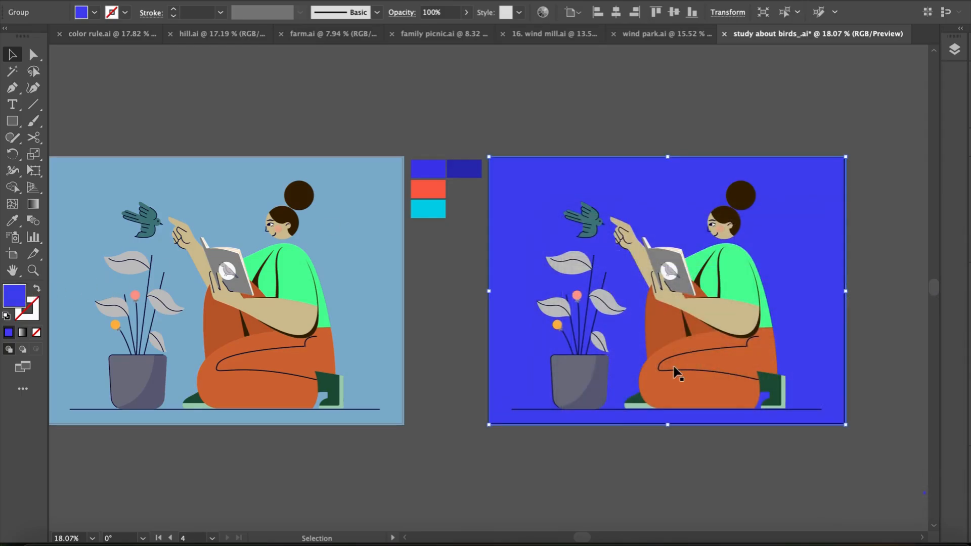
Fill the woman's front trouser leg with the dark blue swatch color
click(705, 364)
key(i)
click(457, 170)
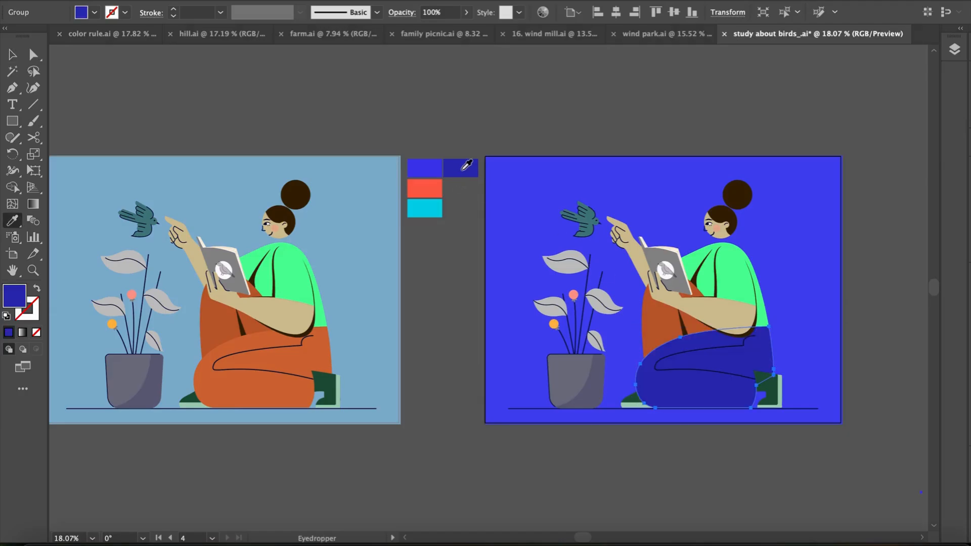
key(v)
click(867, 322)
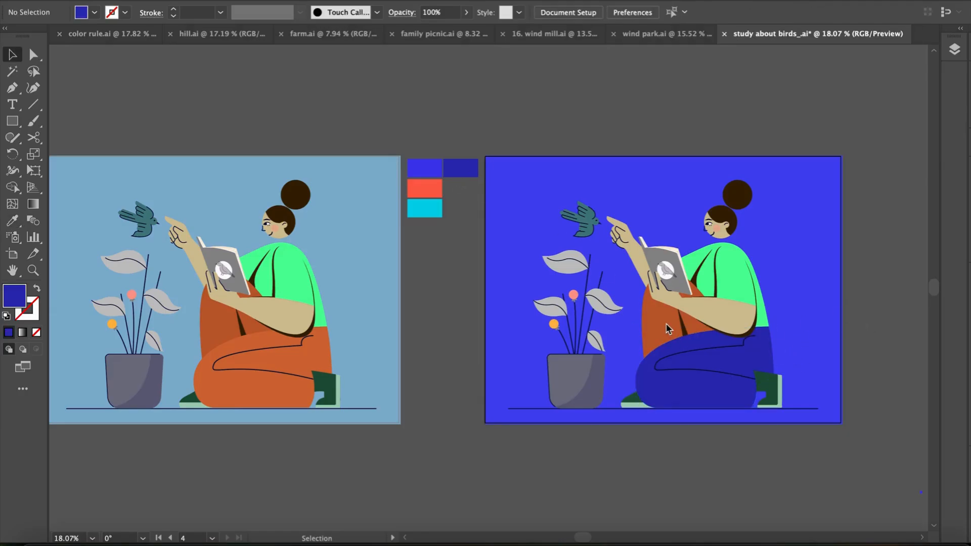
Fill the rear trouser leg with the front leg's blue and darken it to 1f1f9b
click(674, 324)
key(i)
click(734, 351)
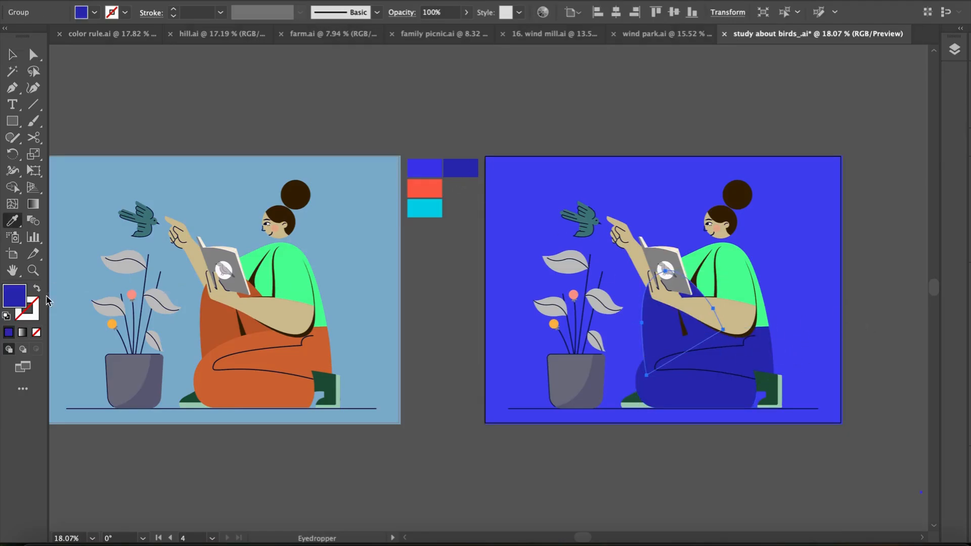
double_click(20, 303)
click(713, 333)
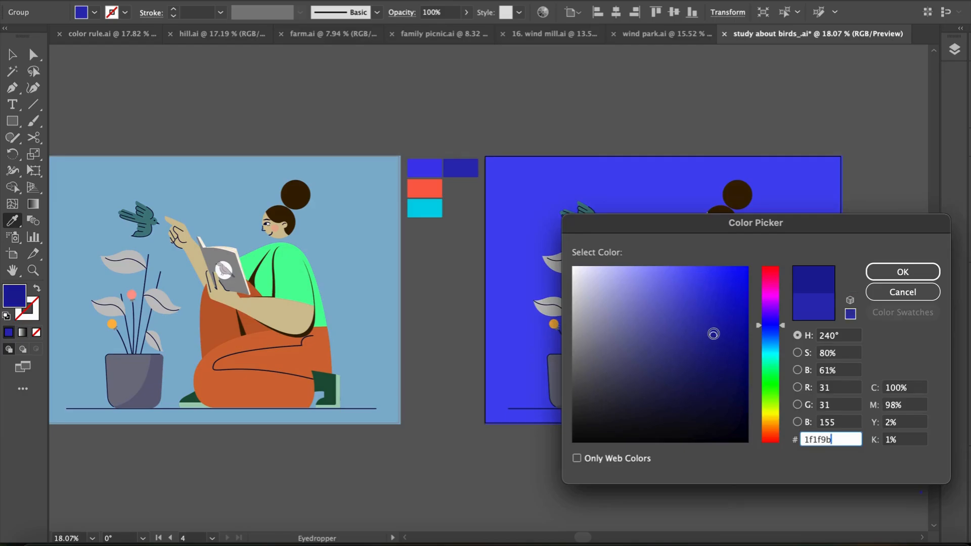
click(894, 274)
key(v)
click(743, 433)
Recolor the brown shadow shapes around the shirt, arm and trousers to dark navy 090944, starting from the dark blue swatch
click(682, 332)
scroll(738, 334, up, 2)
shift+click(754, 338)
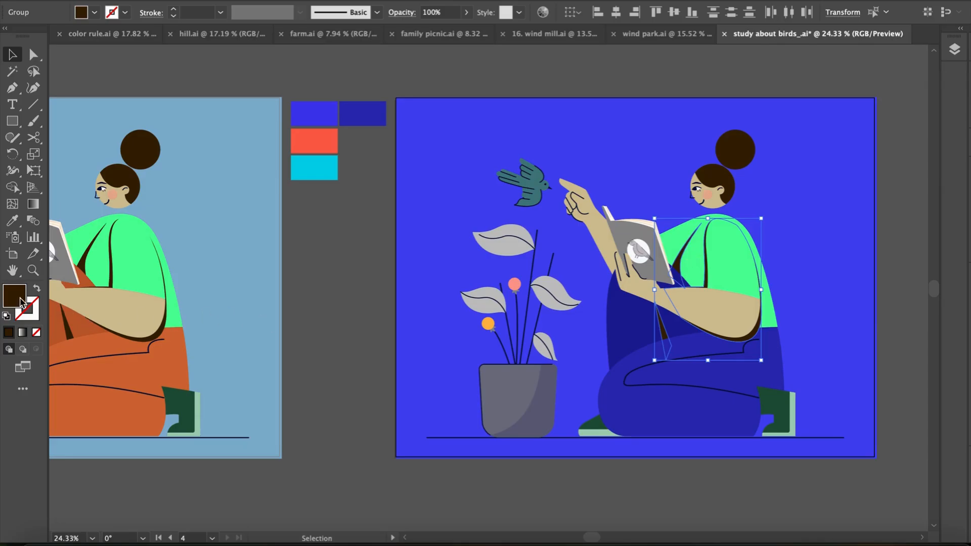
key(i)
click(381, 114)
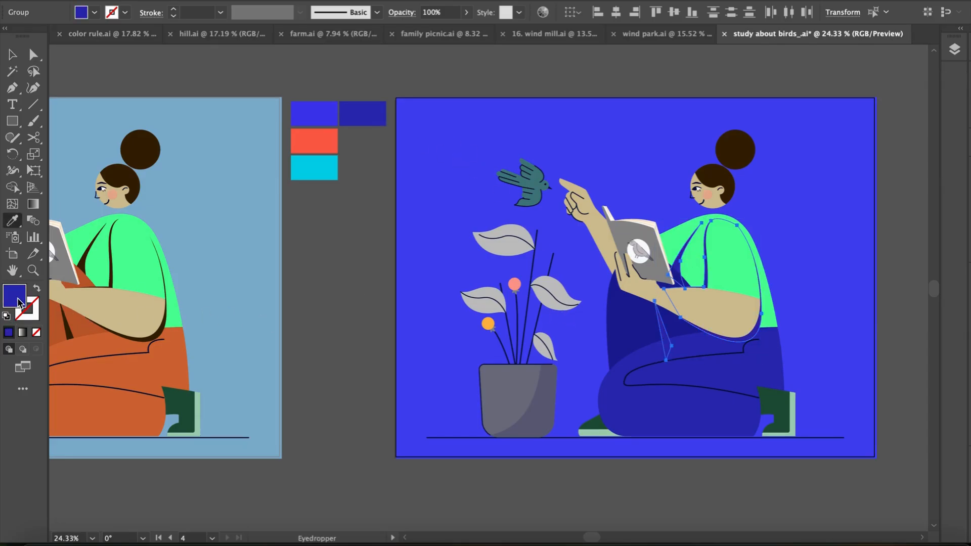
double_click(14, 297)
click(725, 392)
click(902, 272)
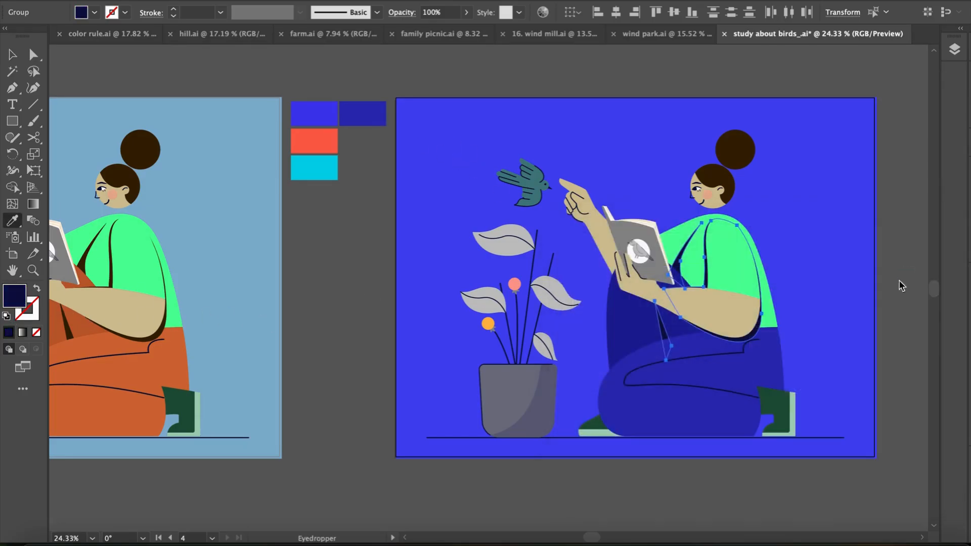
key(v)
click(796, 417)
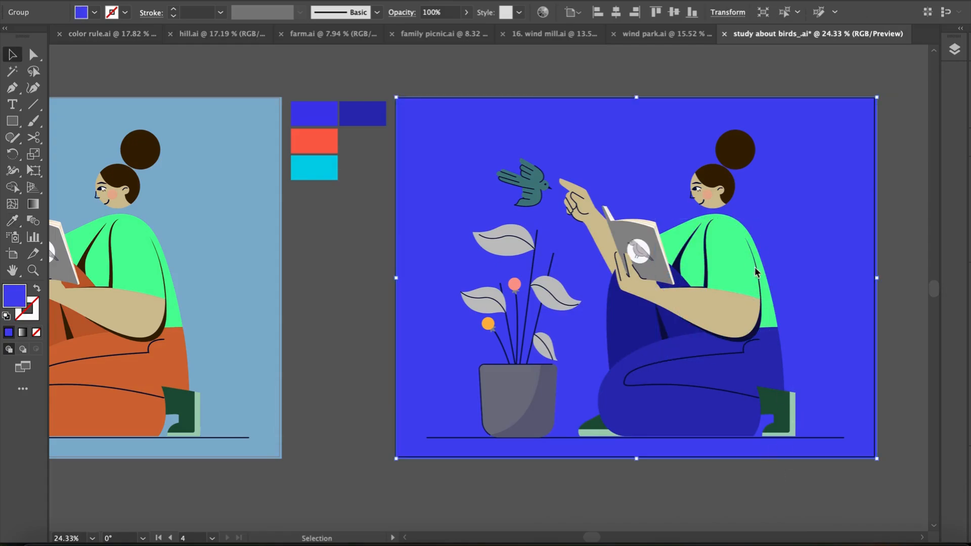
Fill the woman's hair and bun with the navy of the shadow shapes and darken it further
click(718, 165)
shift+click(712, 176)
key(i)
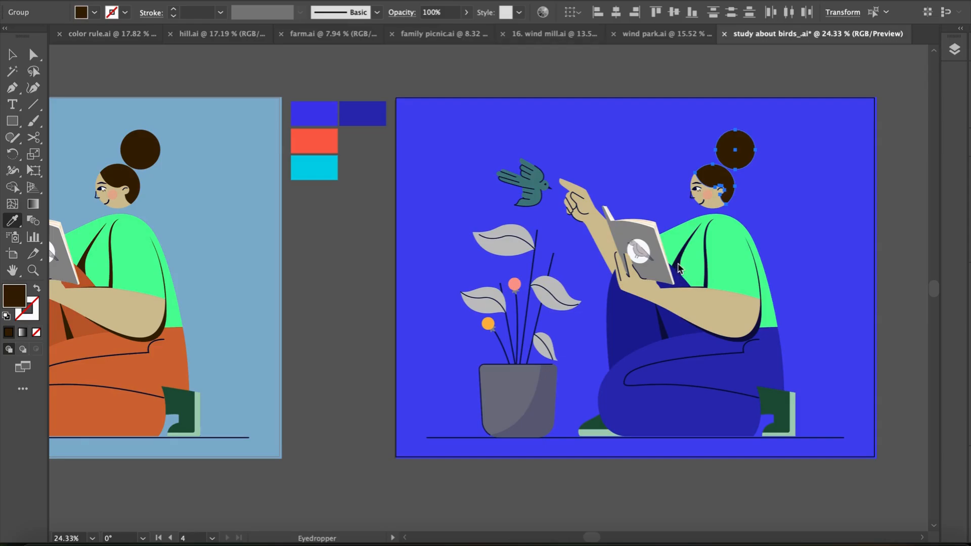
click(680, 261)
double_click(15, 304)
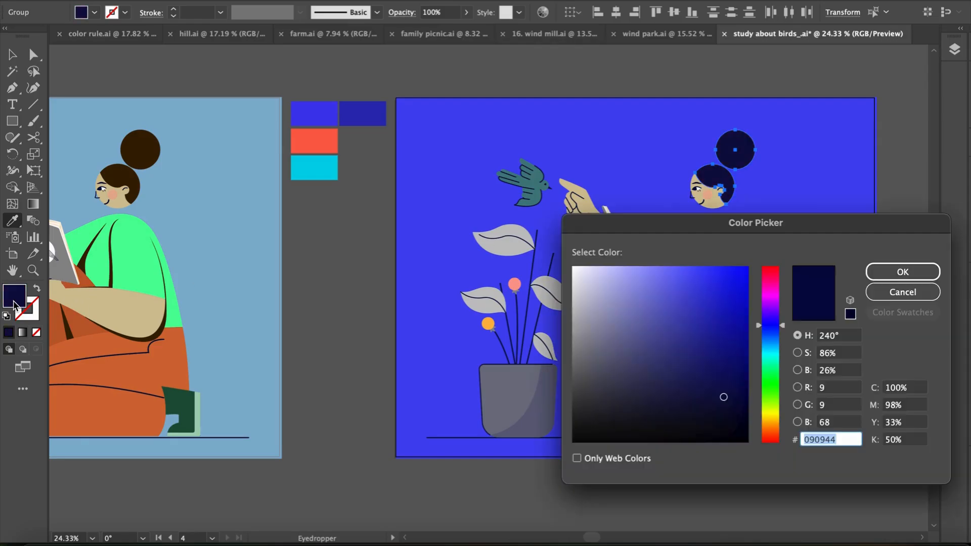
click(921, 272)
key(v)
click(694, 475)
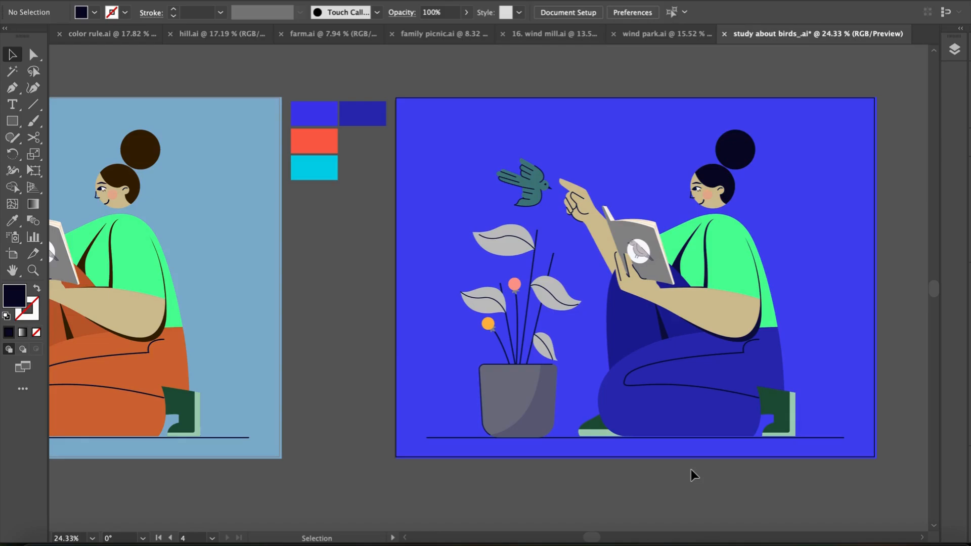
Fill the plant pot with the dark blue swatch color
click(495, 405)
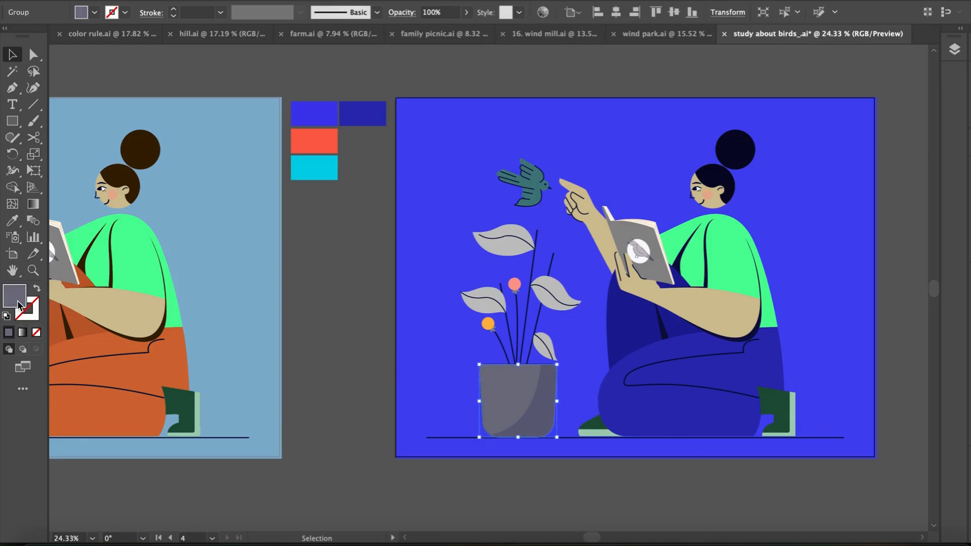
key(i)
click(382, 122)
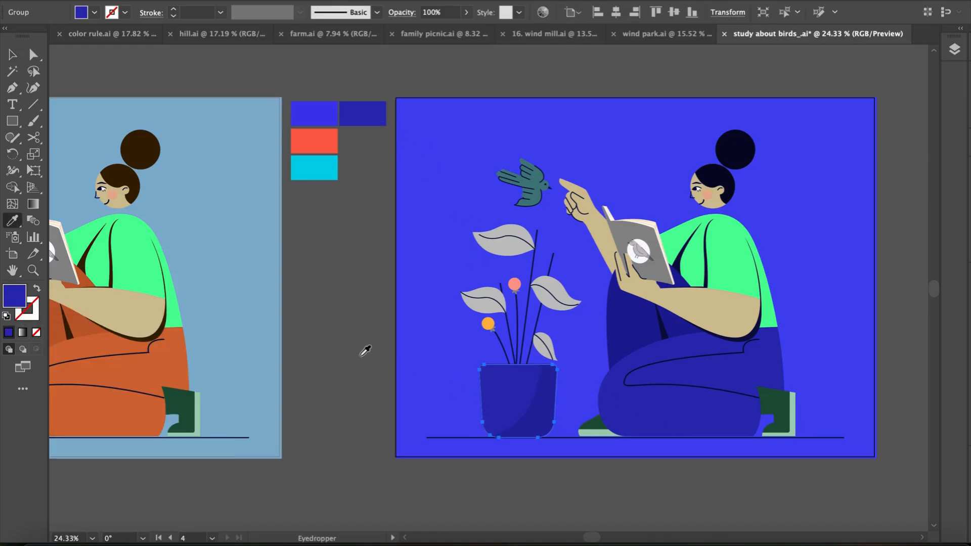
key(v)
click(580, 299)
Raise the opacity of the shadow shape on the plant pot
click(554, 404)
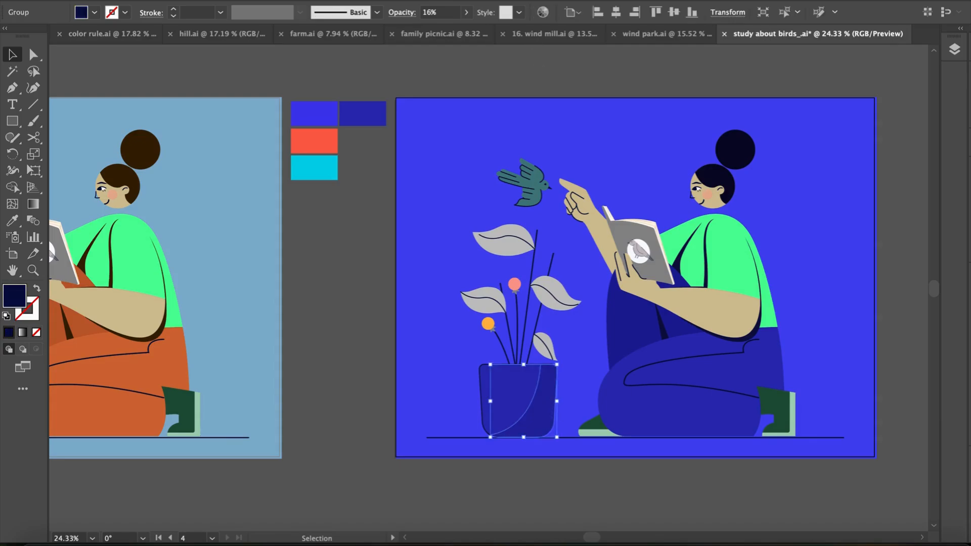
click(466, 14)
click(444, 28)
click(349, 283)
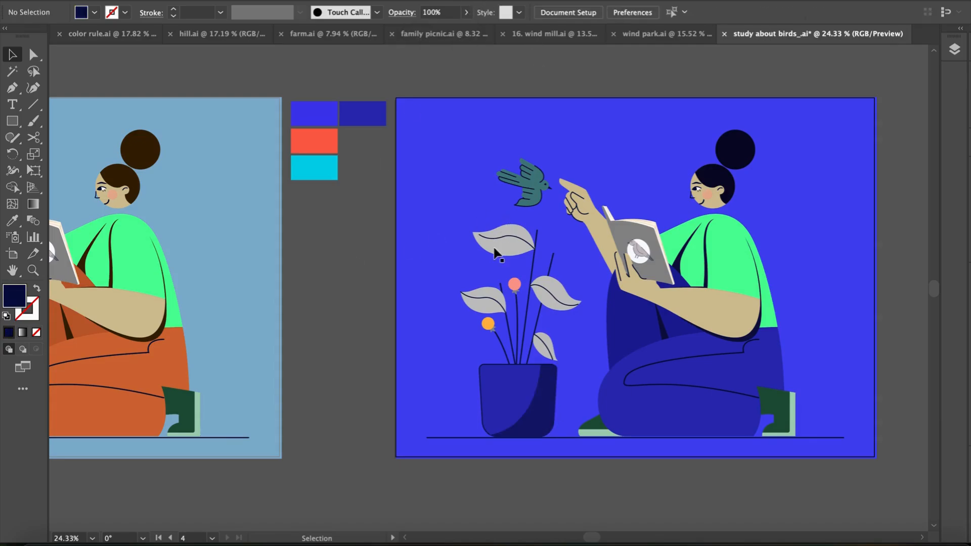
Select the grey leaves of the potted plant together
click(495, 251)
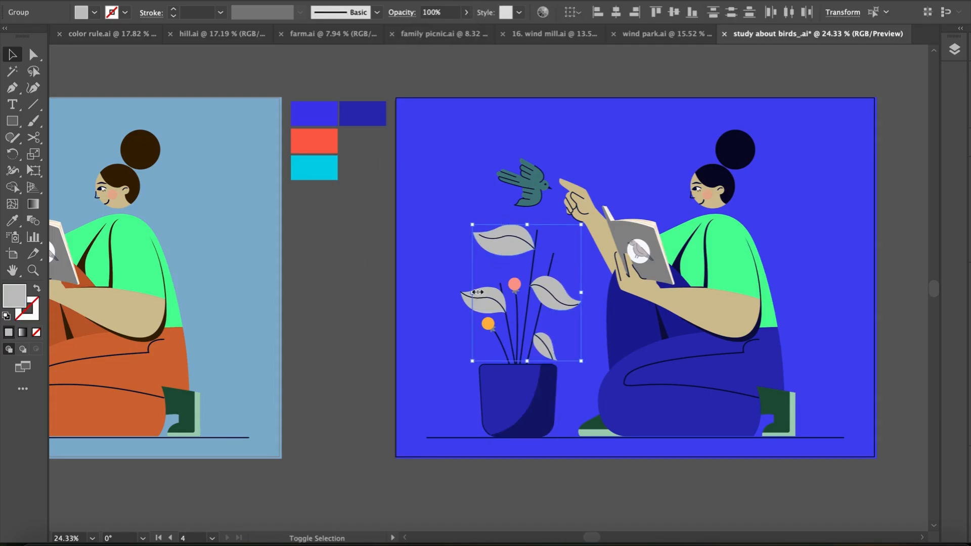
click(479, 296)
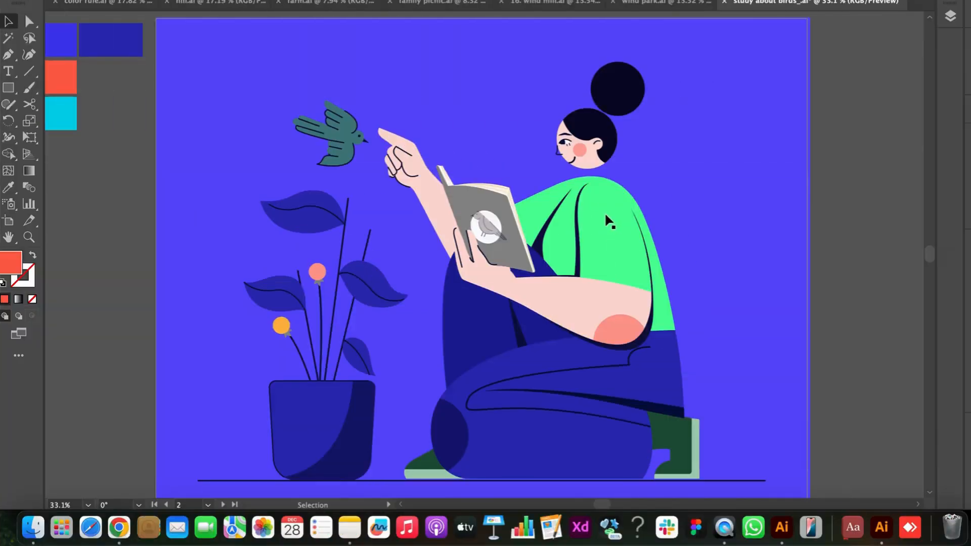
Fill the green shirt body and sleeve with the coral swatch color
click(611, 223)
shift+click(548, 230)
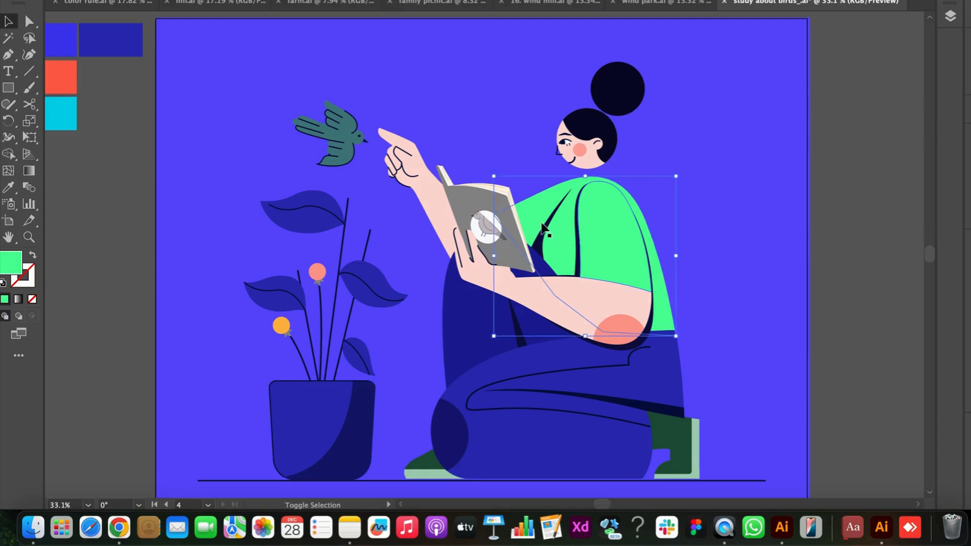
key(i)
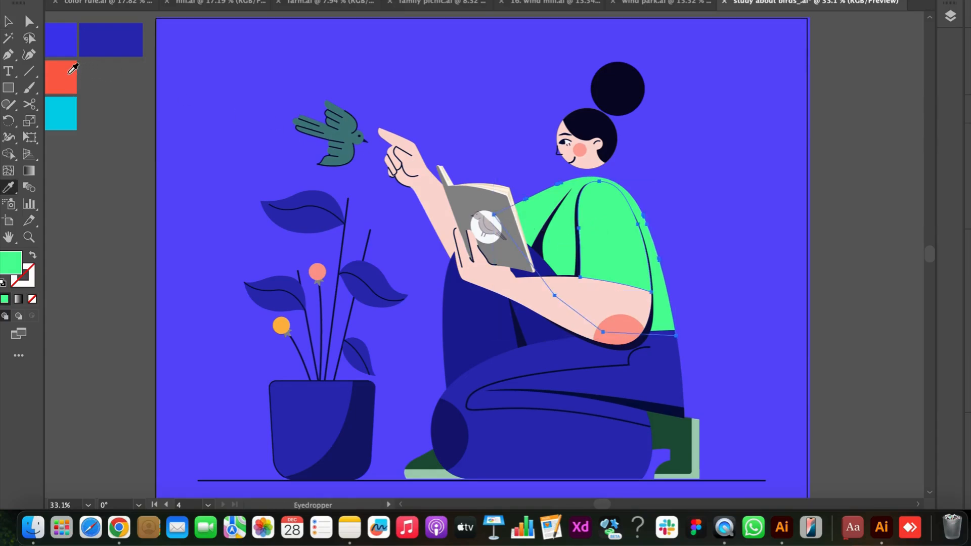
click(73, 68)
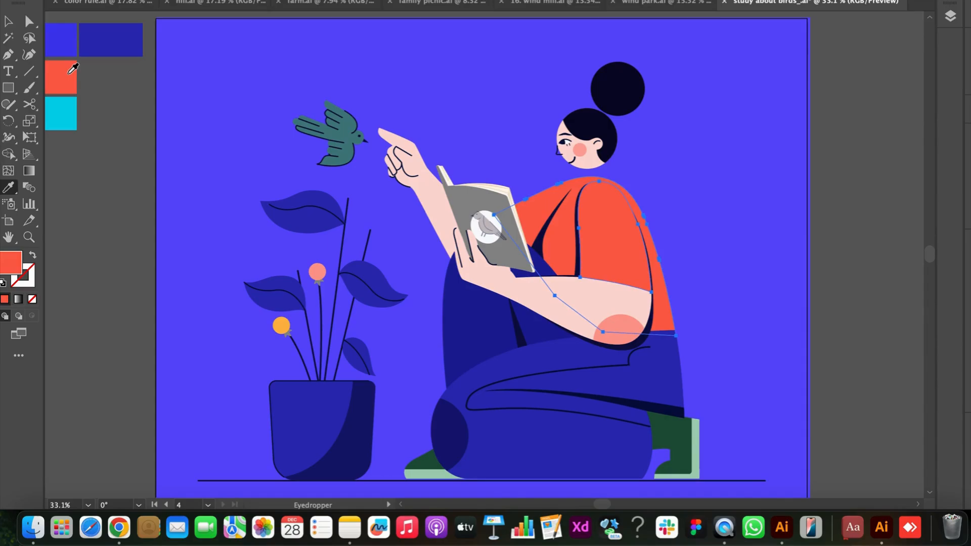
key(v)
click(69, 75)
Fill both flower heads with the shirt's coral color and lighten it to #ff7364
scroll(436, 320, up, 2)
click(299, 264)
shift+click(257, 325)
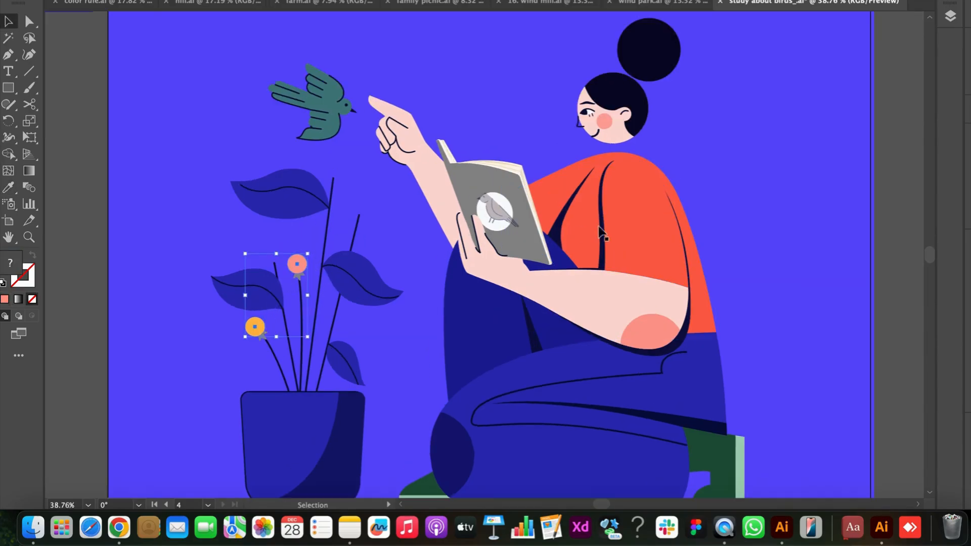
key(i)
click(582, 233)
double_click(12, 263)
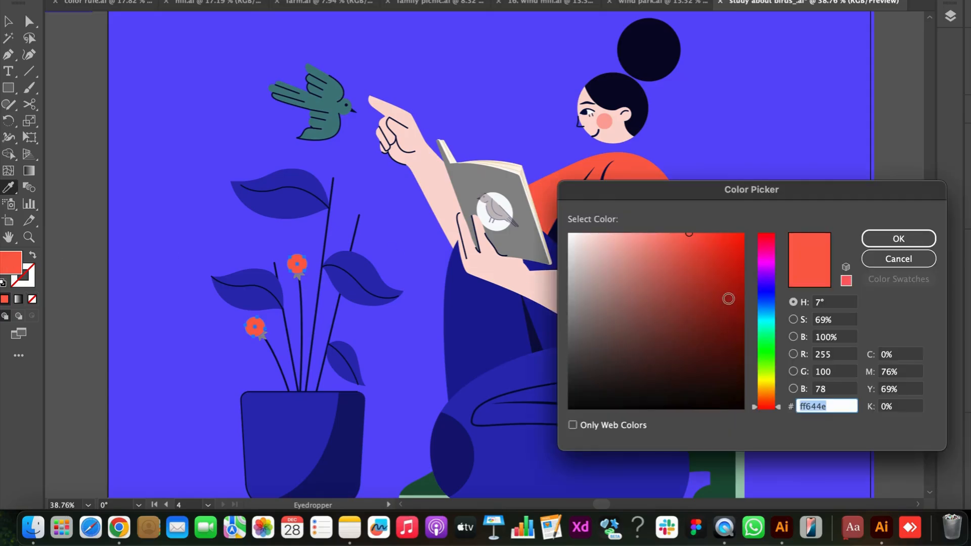
drag(684, 261, 680, 229)
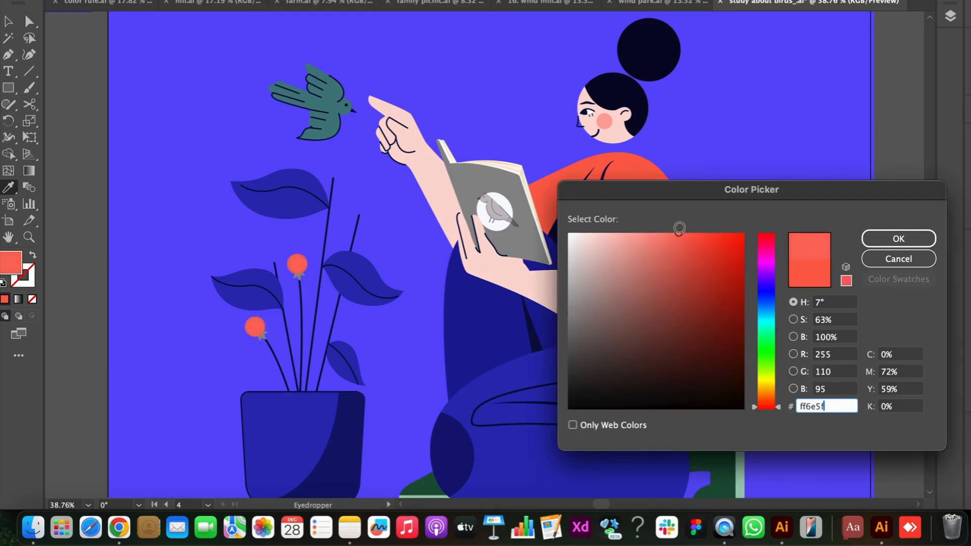
click(866, 242)
Set the fill of the lower flower head to the orange #ff9166
key(v)
click(251, 329)
double_click(12, 267)
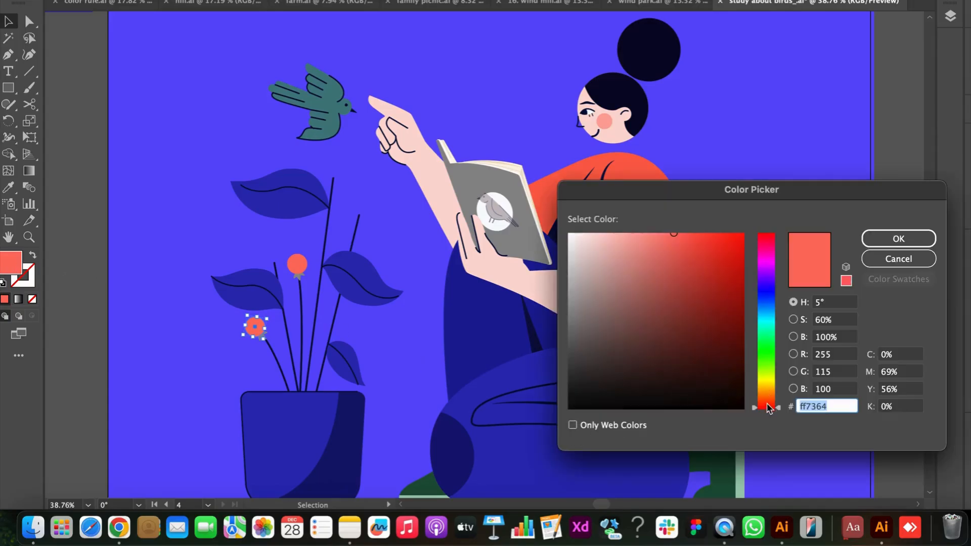
text(ff9166)
key(Return)
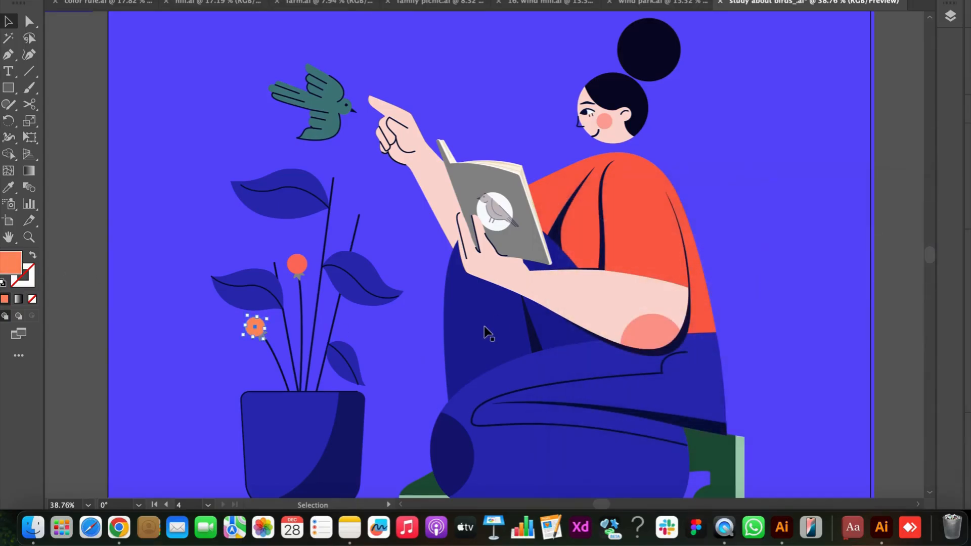
Change the green uppers of both shoes to dark red
scroll(710, 432, down, 2)
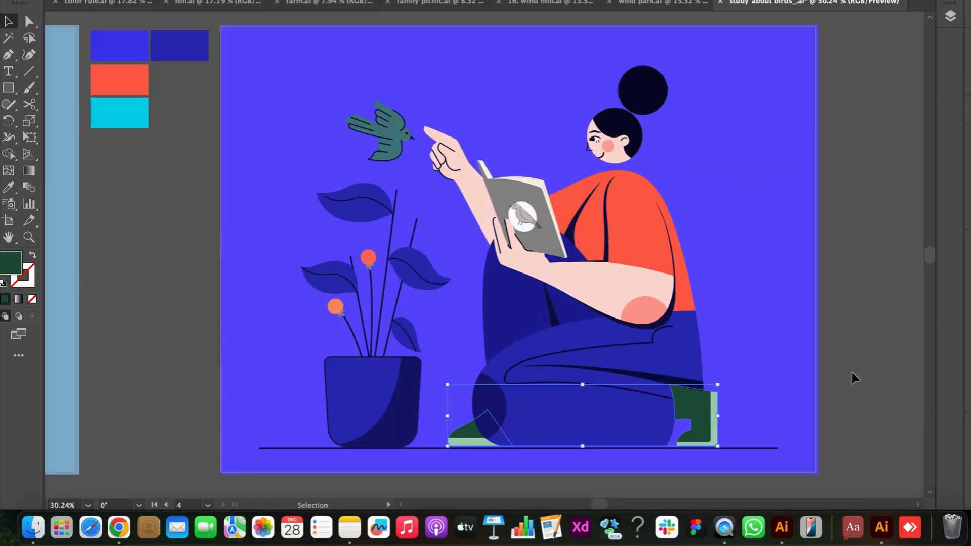
key(super+shift+z)
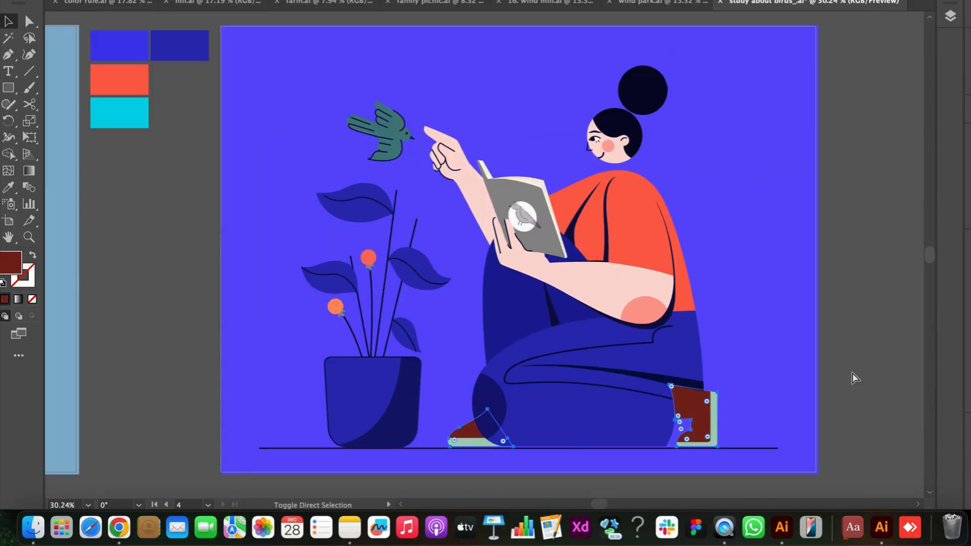
click(856, 317)
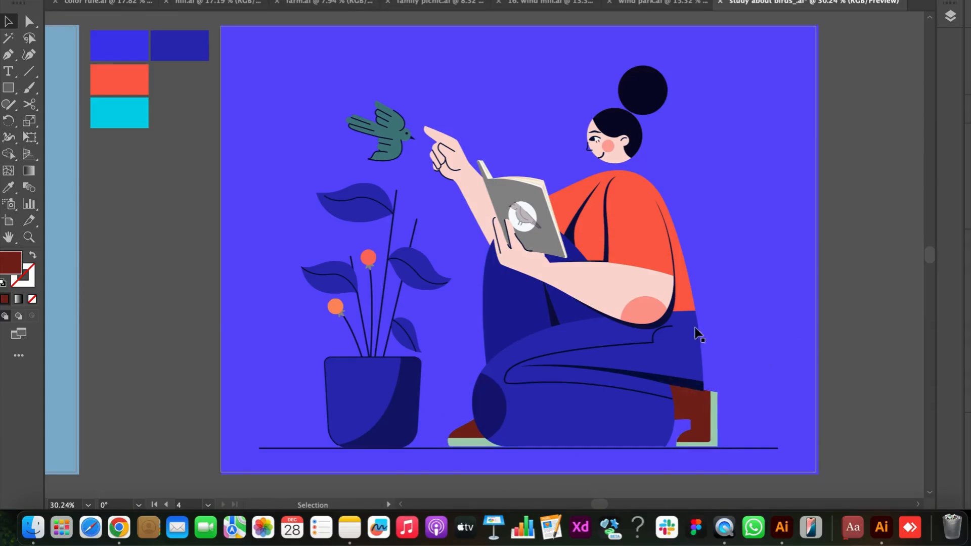
Draw a curved dark navy cuff line across the shirt sleeve just above its hem with the Pen tool
key(p)
click(607, 254)
drag(672, 266, 701, 276)
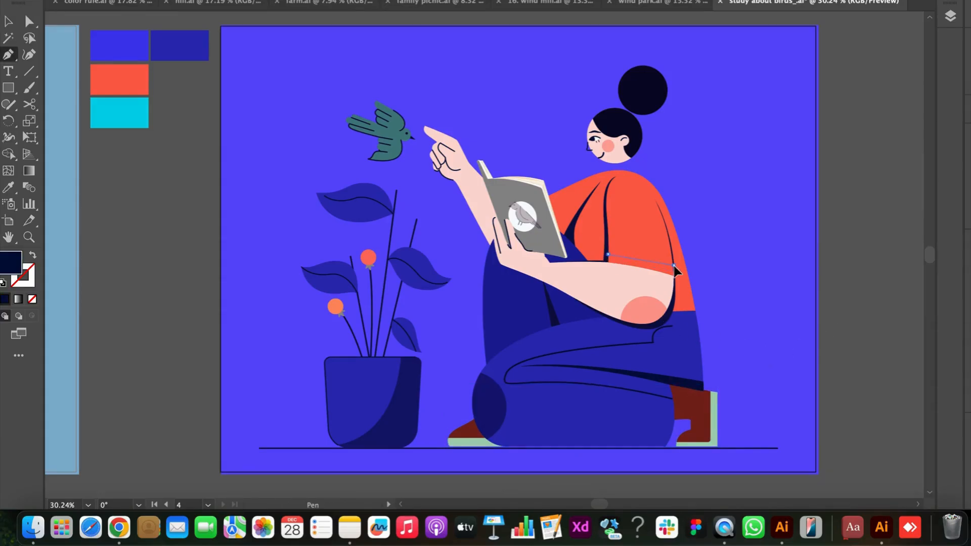
key(shift+x)
key(v)
click(179, 287)
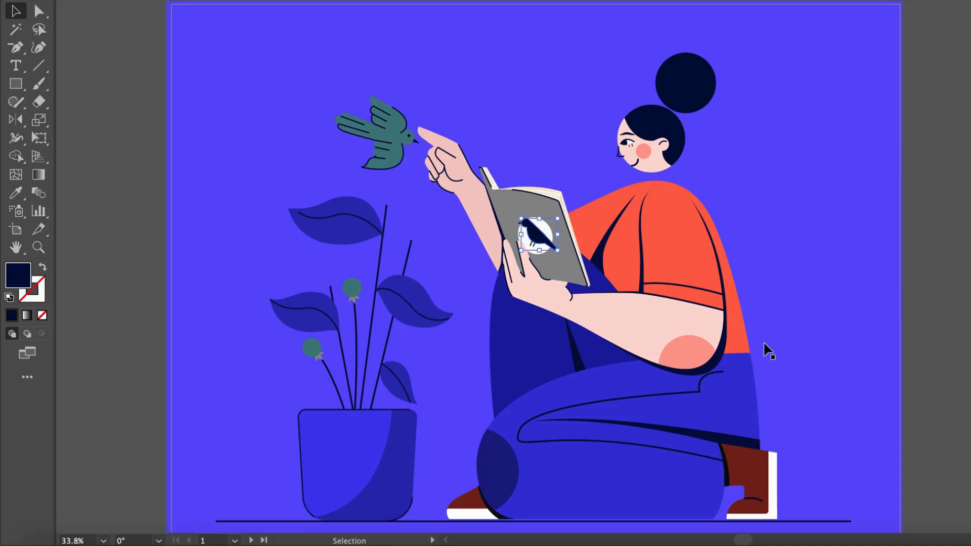
Color the flying bird and the bird on the book orange, and the book cover and flower bases cyan
key(super+shift+z)
key(super+z)
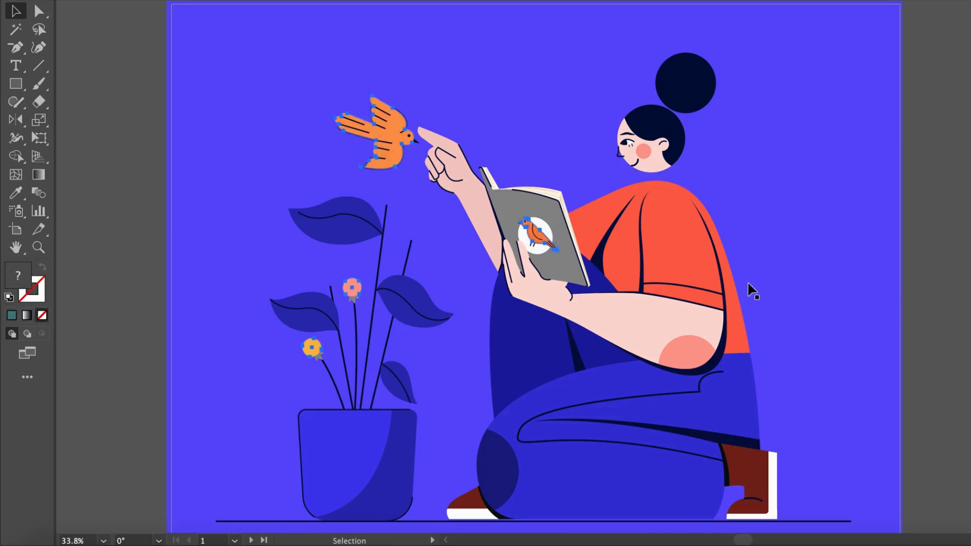
click(949, 277)
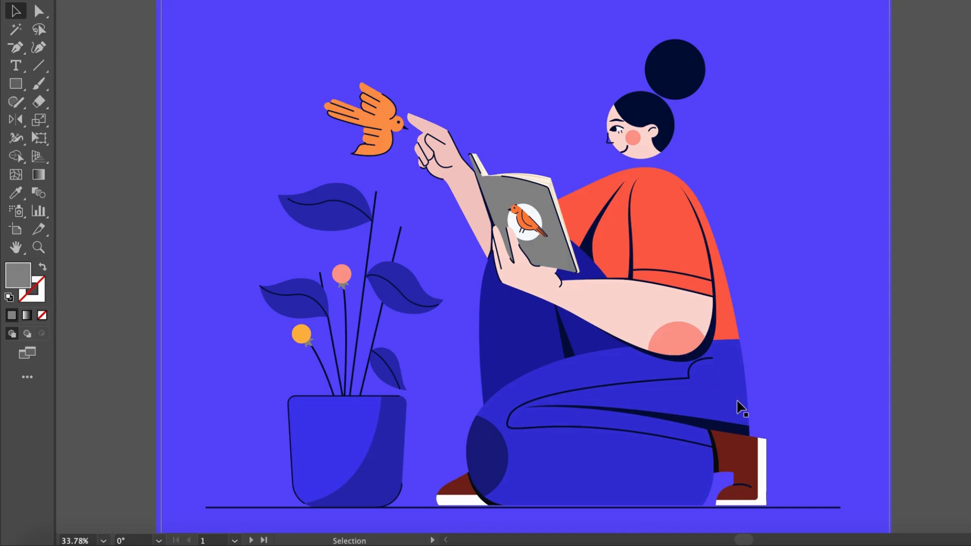
key(super+z)
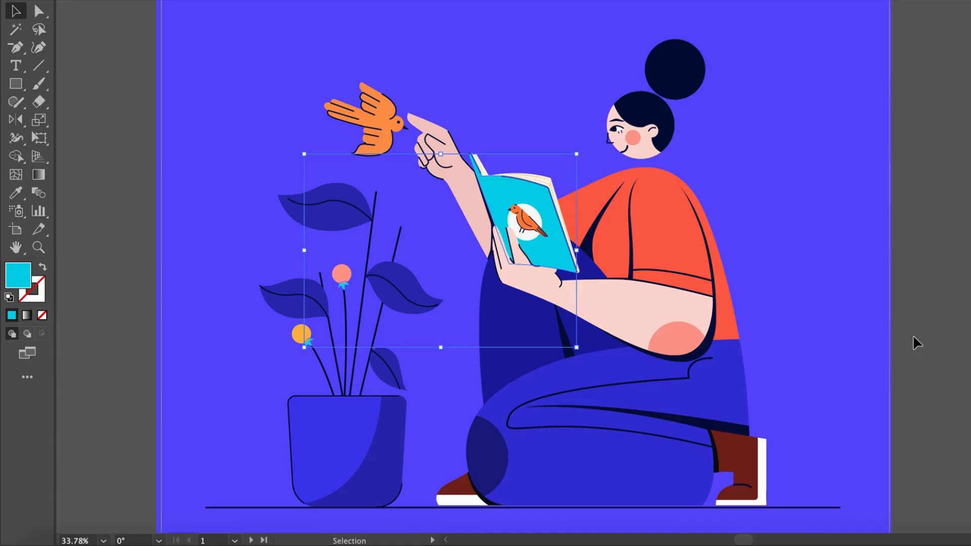
key(super+shift+z)
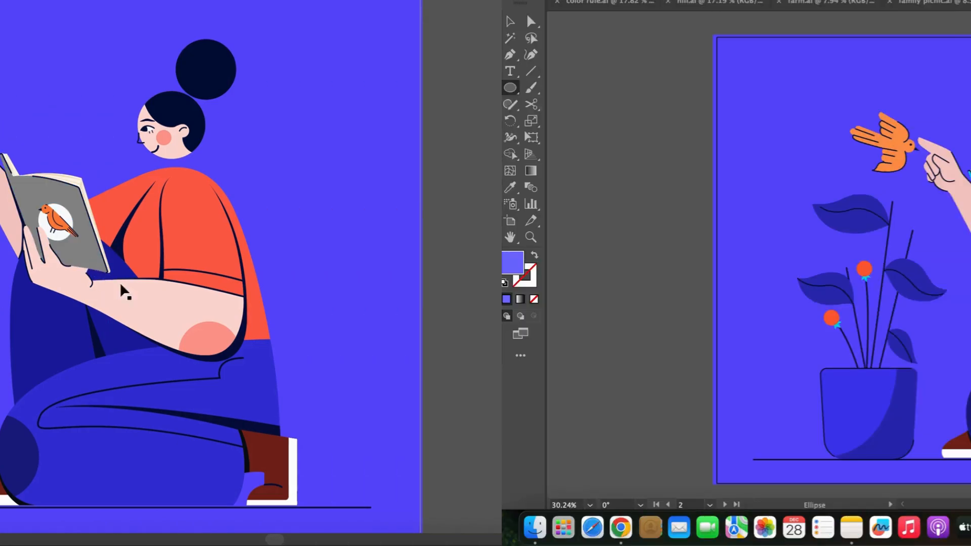
Draw a large light violet circle over the illustration, then enlarge and position it so it extends below the ground line
drag(506, 245, 679, 447)
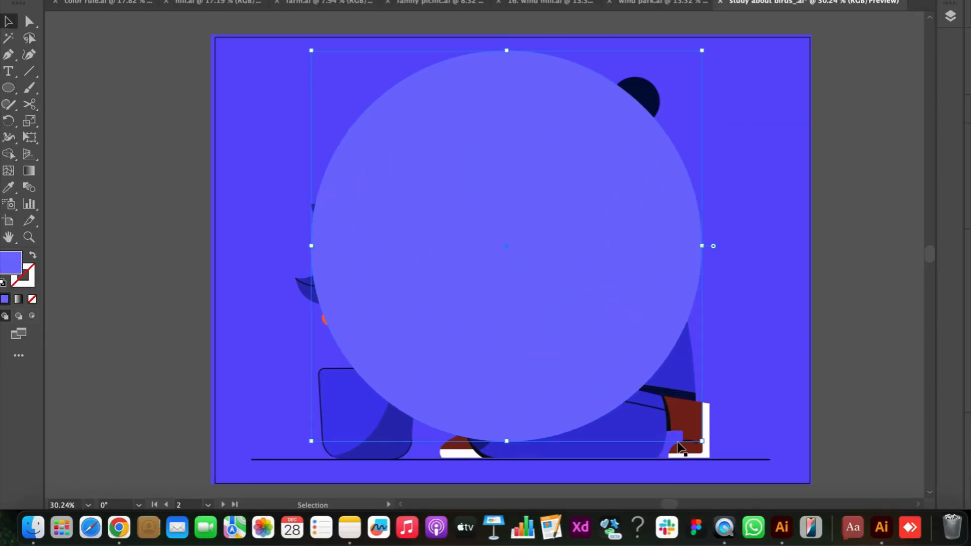
key(v)
scroll(680, 447, down, 2)
drag(536, 445, 537, 499)
drag(557, 329, 559, 335)
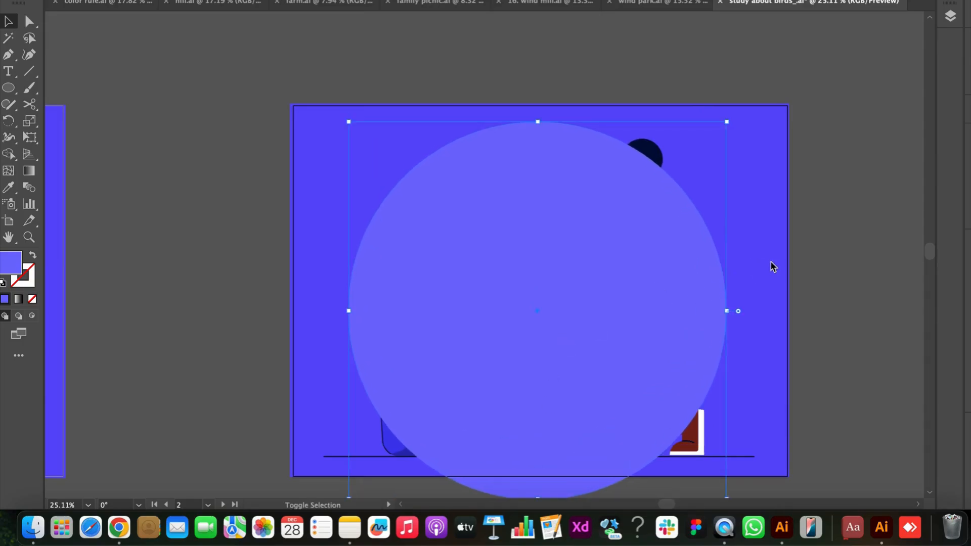
Send the circle and the blue background behind the rest of the artwork, and nudge the circle slightly
shift+click(770, 261)
key(super+shift+[)
click(847, 249)
drag(700, 268, 699, 272)
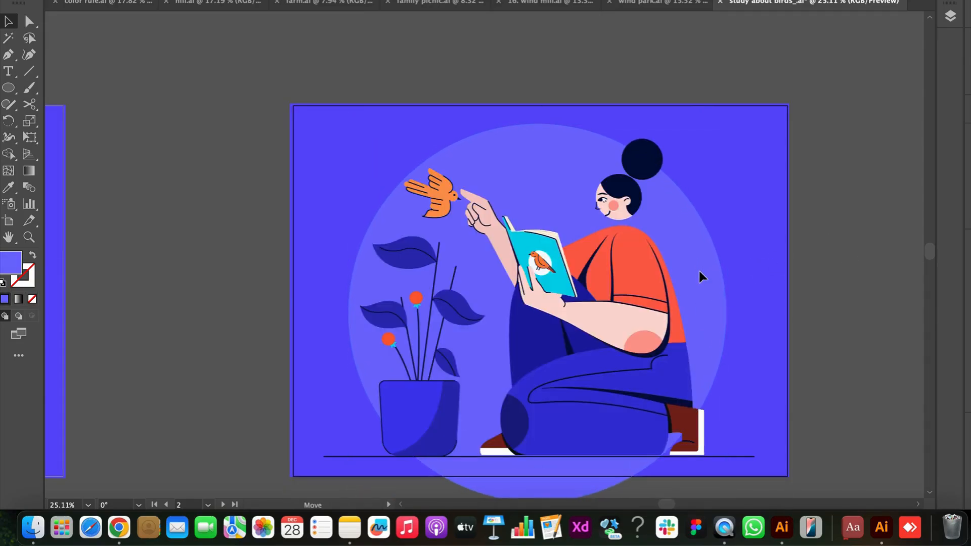
Divide the circle along the ground line and delete the part below it
click(700, 275)
shift+click(723, 457)
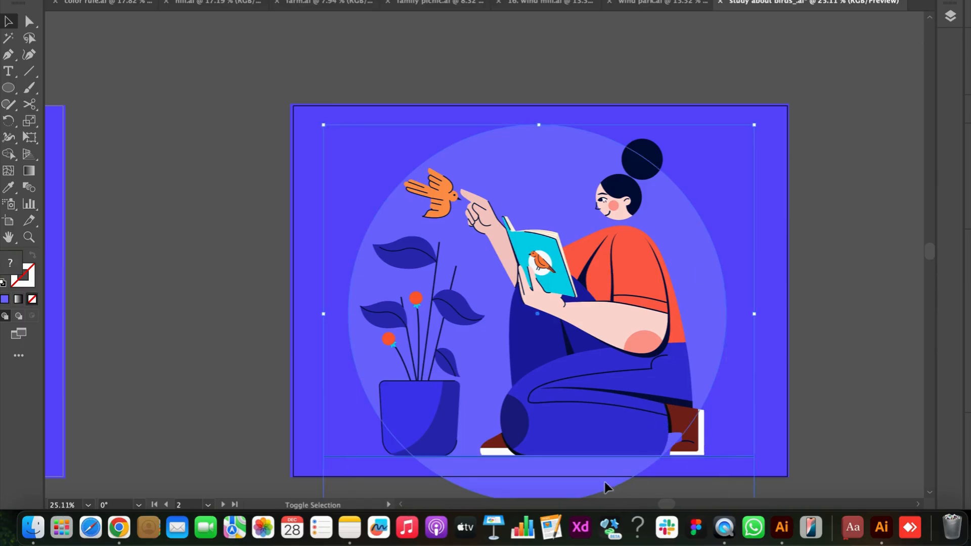
click(820, 408)
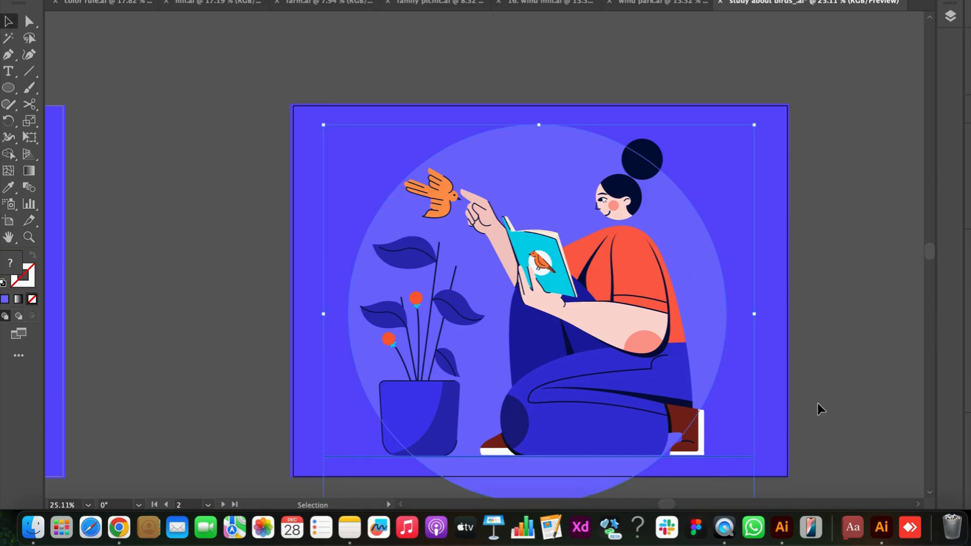
click(597, 482)
key(Delete)
Add a pattern of short diagonal light dashes across the coral shirt
scroll(597, 481, down, 1)
scroll(597, 482, up, 2)
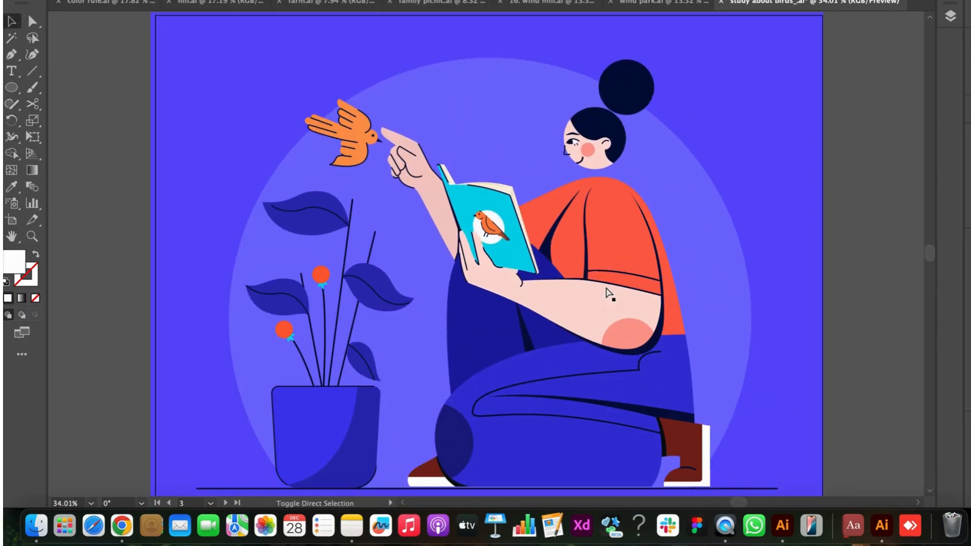
key(super+z)
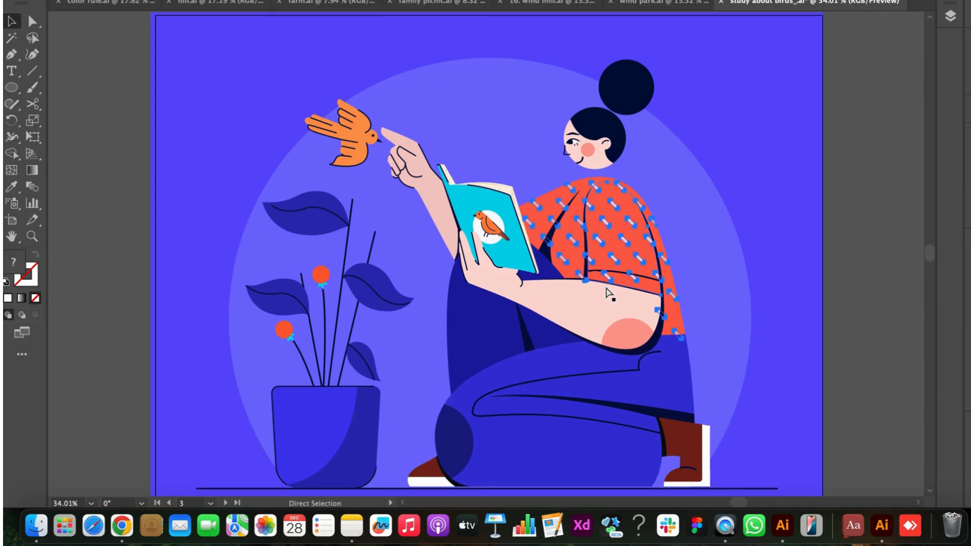
click(882, 236)
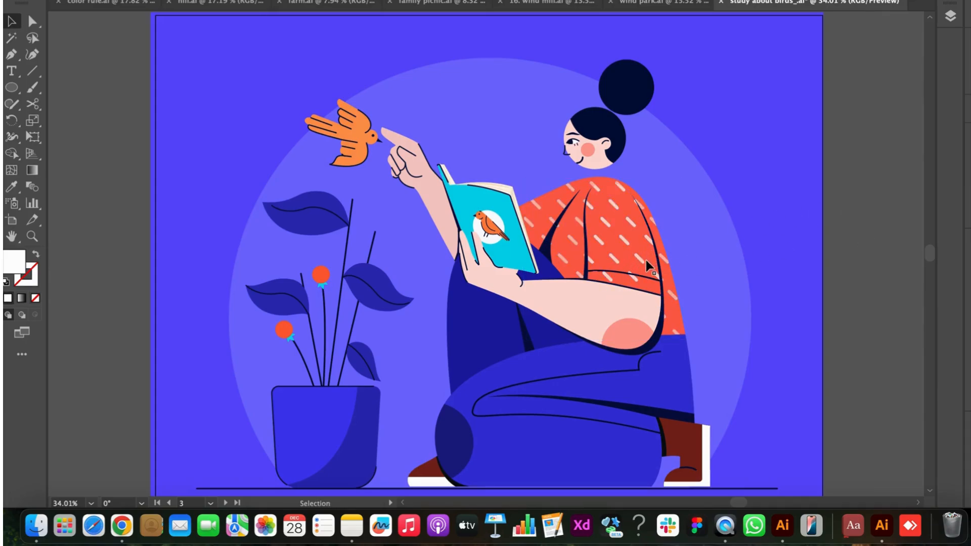
Add small plus-shaped sparkles in white and coral around the book and the woman
scroll(645, 261, left, 1)
key(super+z)
key(super+z)
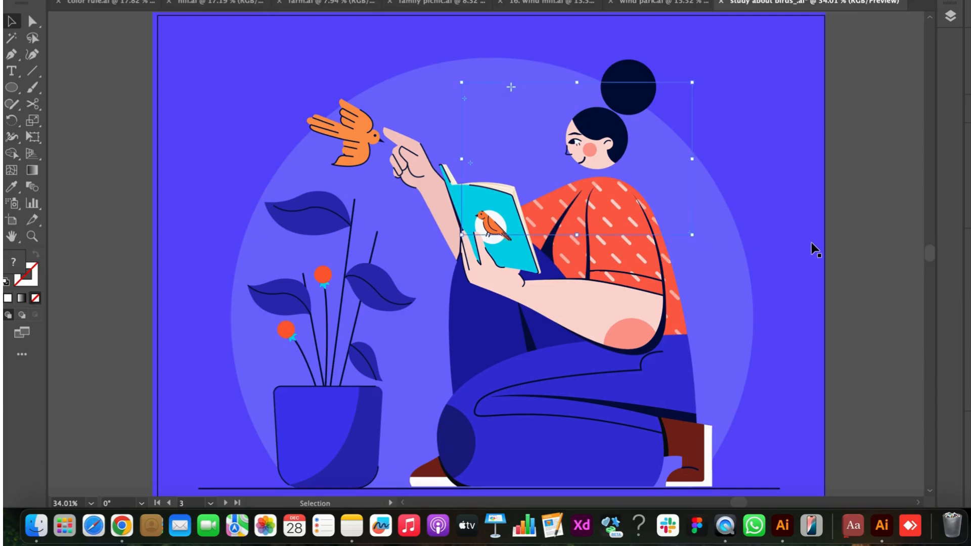
click(862, 256)
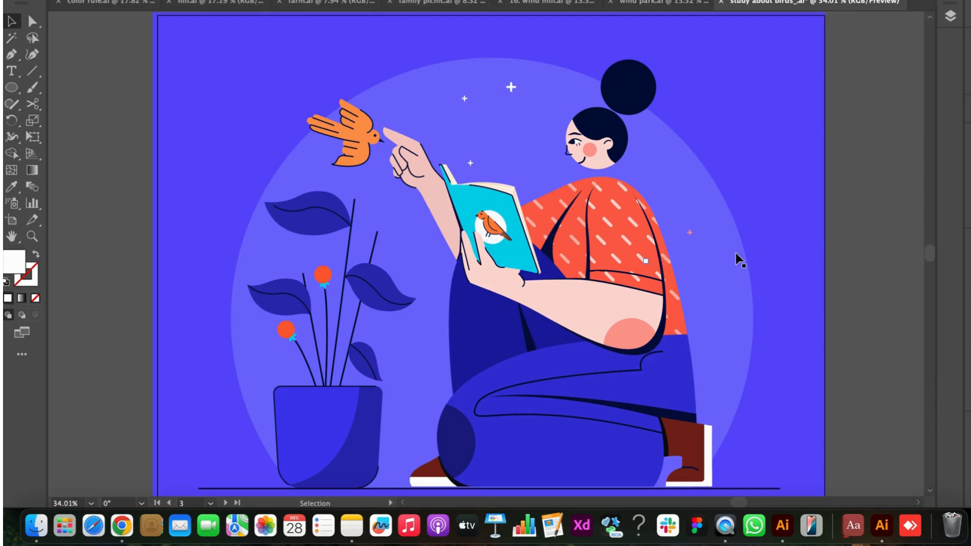